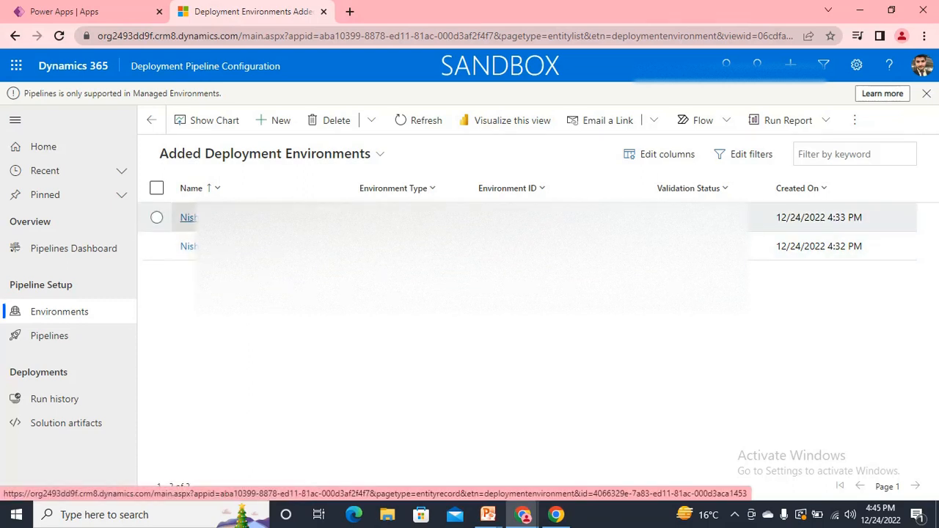
Step: Leave the Deployment Pipeline Configuration app and open TestDeploymentPipelineSolution from the sandbox environment's solutions
{"action": "left_click", "coordinate": [60, 342]}
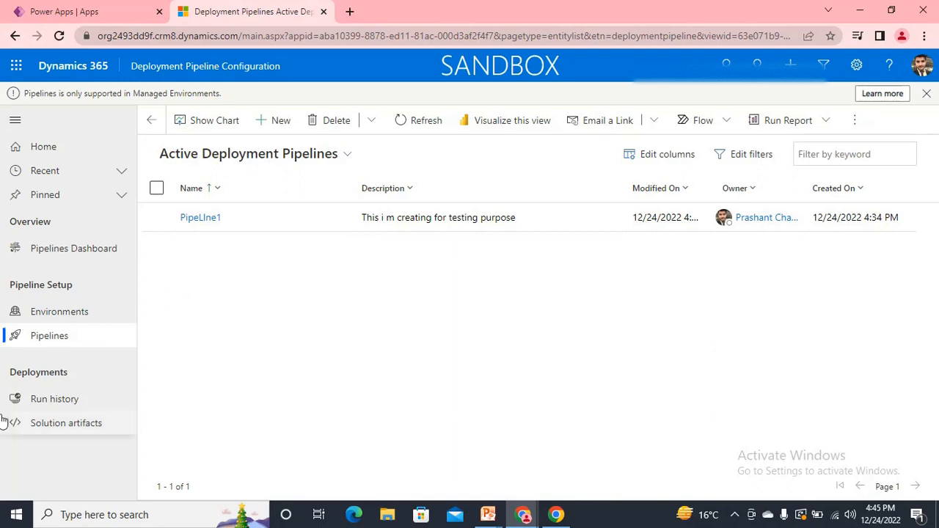
{"action": "left_click", "coordinate": [324, 12]}
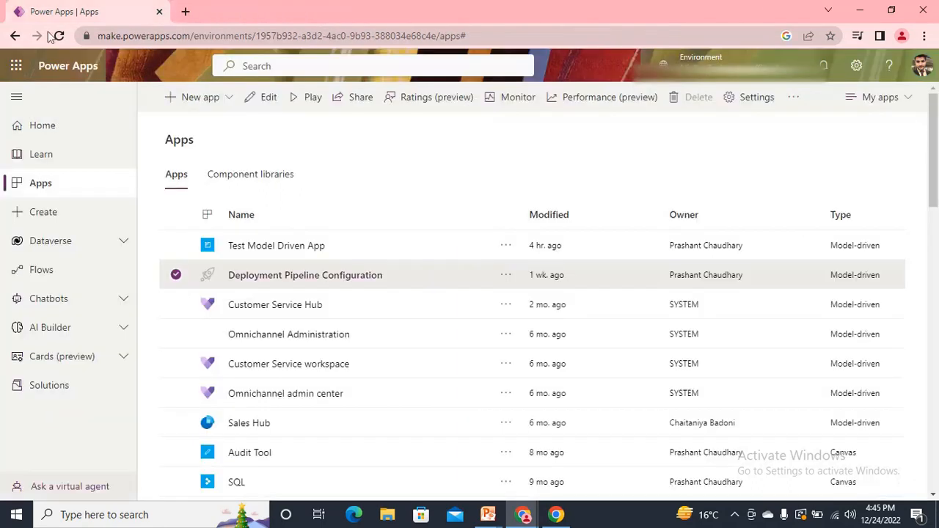
{"action": "left_click", "coordinate": [54, 391]}
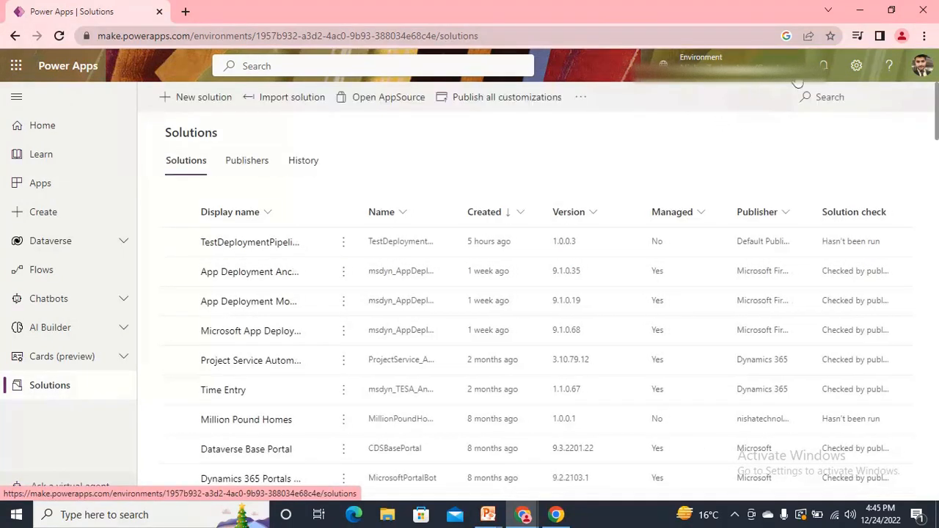
{"action": "left_click", "coordinate": [230, 246]}
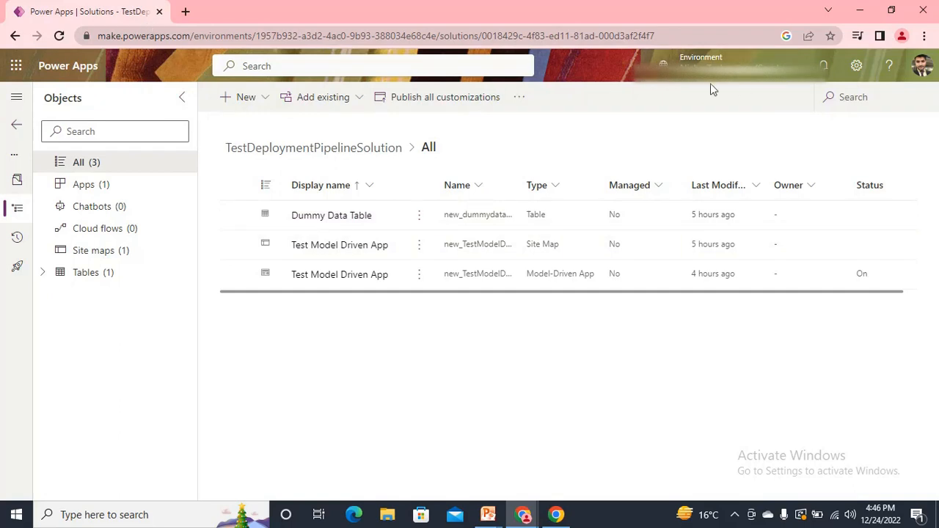
Step: Duplicate the TestDeploymentPipelineSolution page in a new browser tab
{"action": "right_click", "coordinate": [728, 55]}
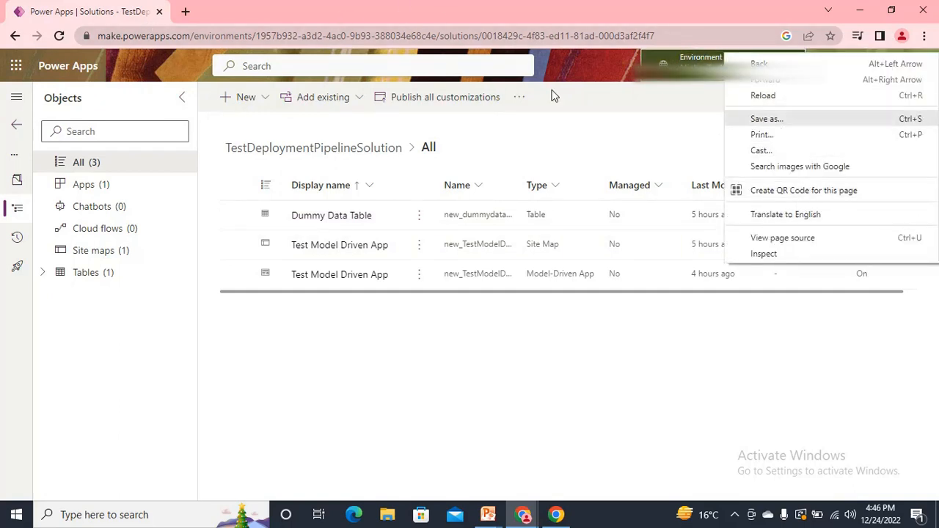
{"action": "right_click", "coordinate": [64, 7]}
{"action": "left_click", "coordinate": [96, 106]}
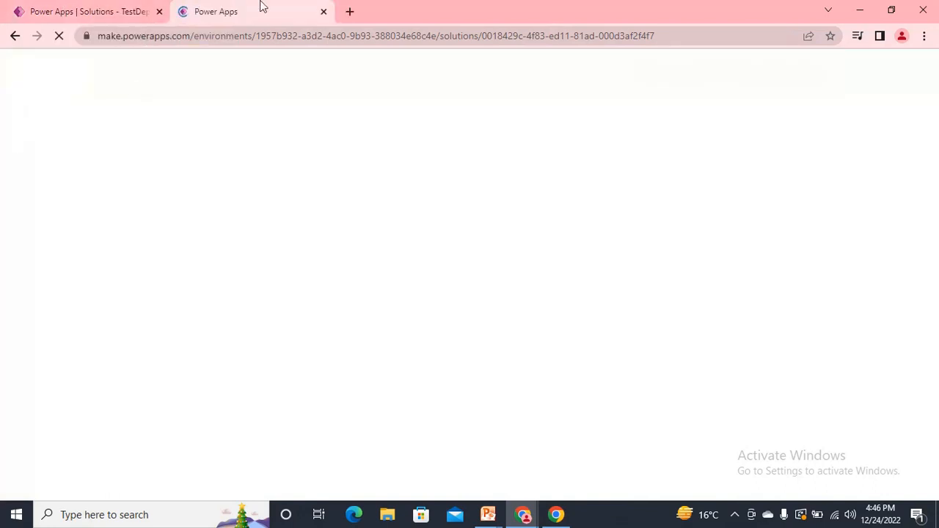
{"action": "left_click", "coordinate": [139, 9]}
{"action": "left_click", "coordinate": [225, 10]}
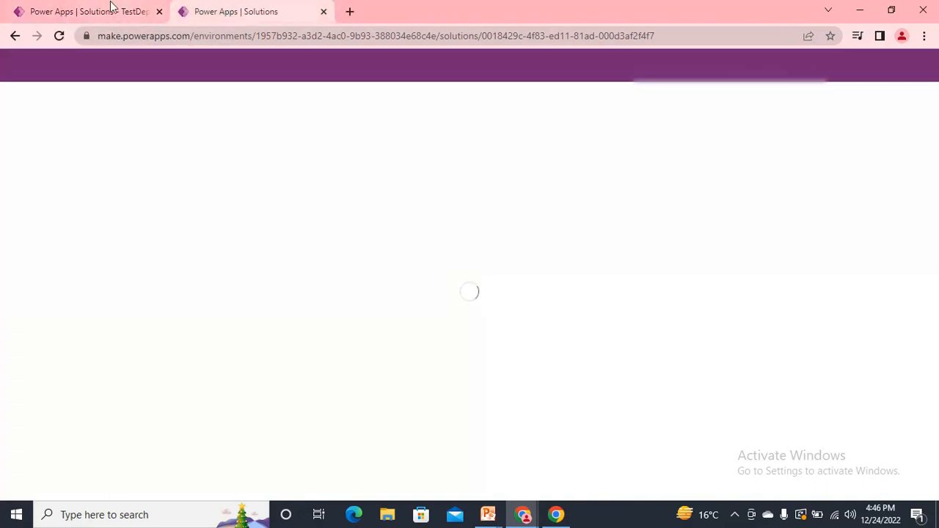
{"action": "left_click", "coordinate": [235, 9]}
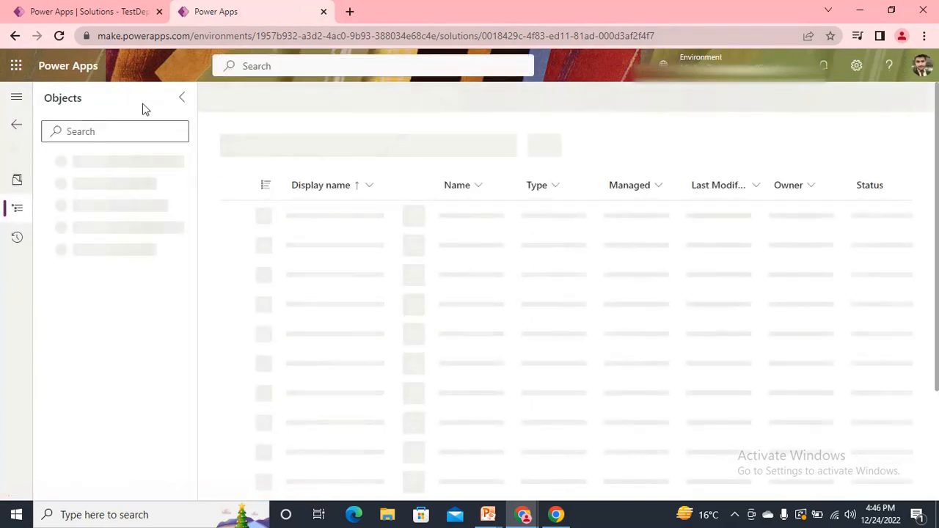
Step: Switch the duplicated page to the Nisha Technology environment and open its solutions list
{"action": "left_click", "coordinate": [717, 77]}
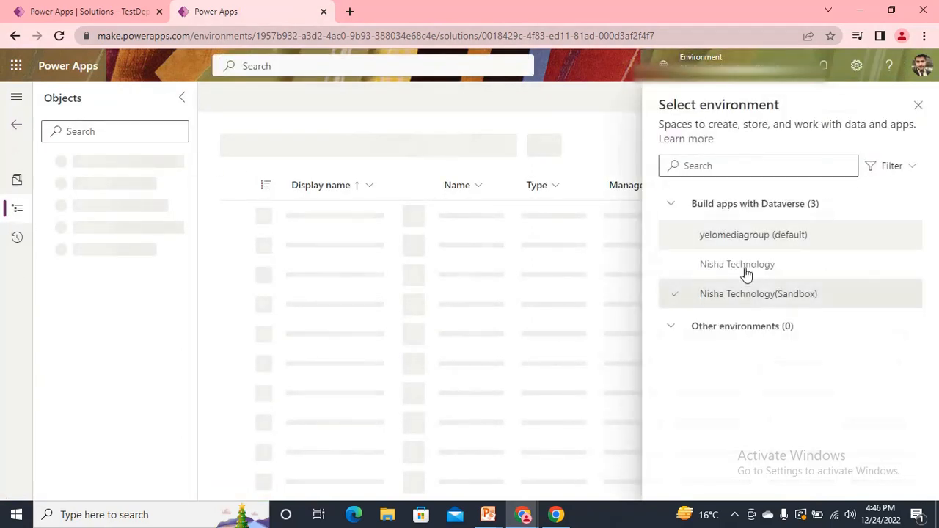
{"action": "left_click", "coordinate": [744, 269]}
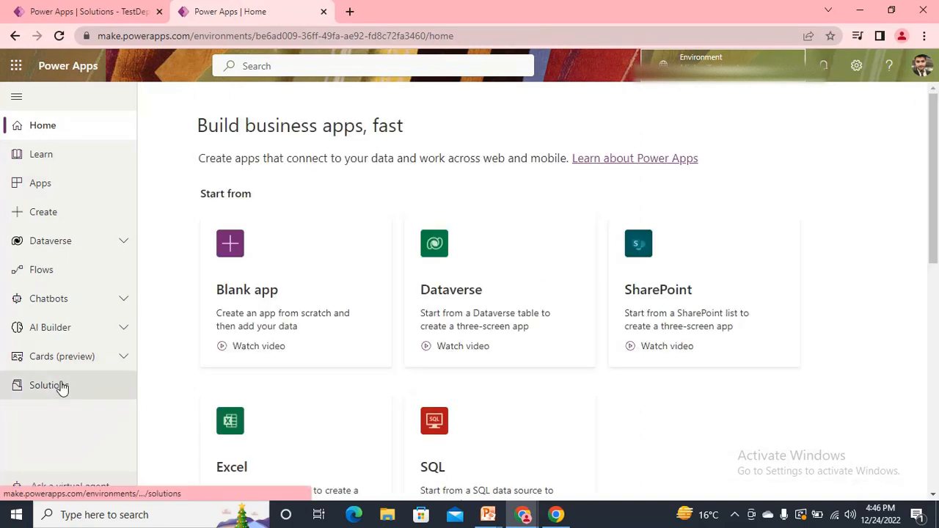
{"action": "left_click", "coordinate": [61, 387]}
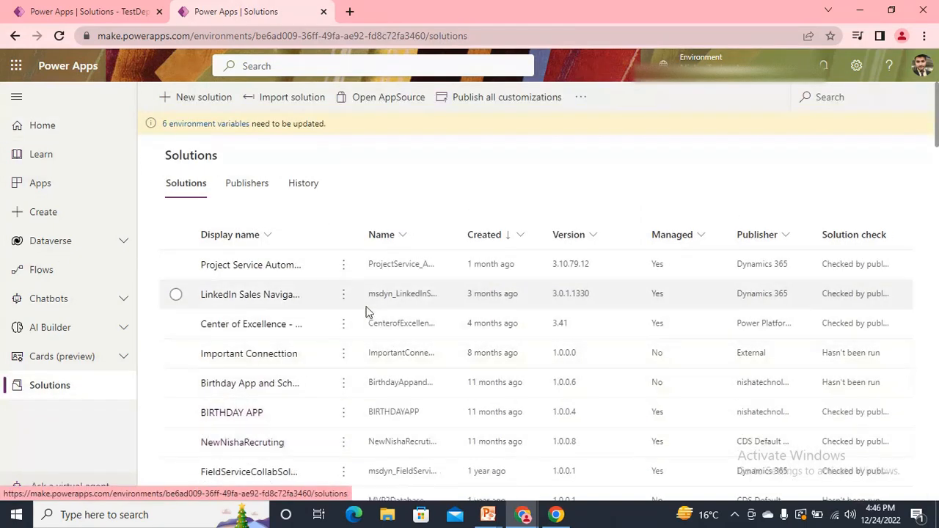
Step: Return to TestDeploymentPipelineSolution in the sandbox environment and open its Pipelines page
{"action": "left_click", "coordinate": [68, 14]}
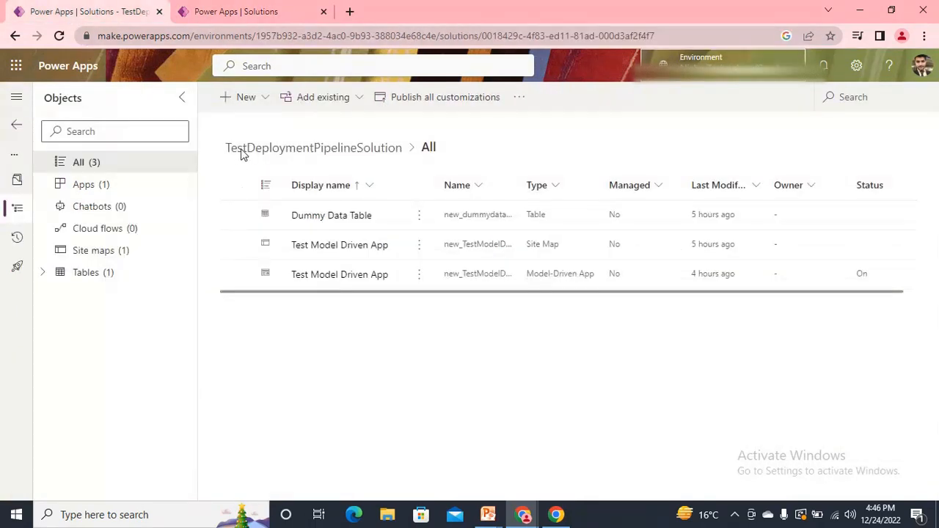
{"action": "left_click", "coordinate": [232, 14]}
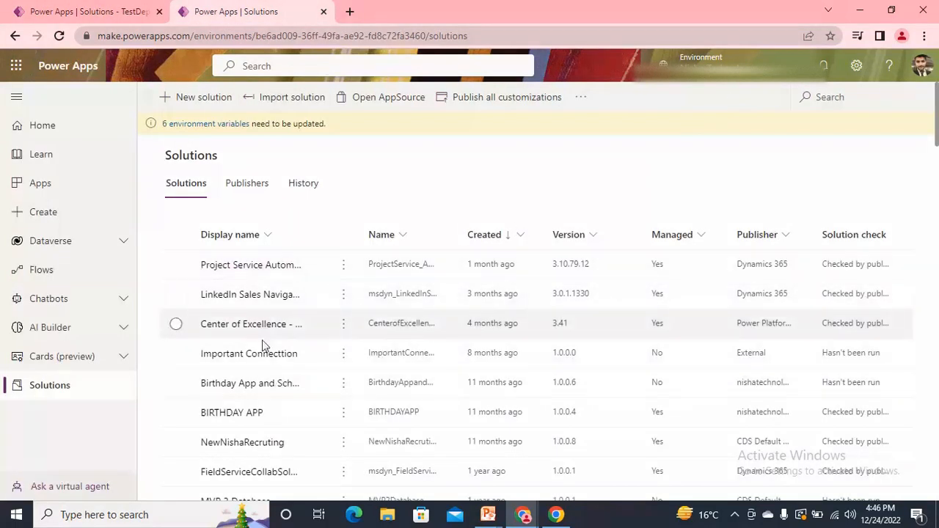
{"action": "left_click", "coordinate": [103, 11]}
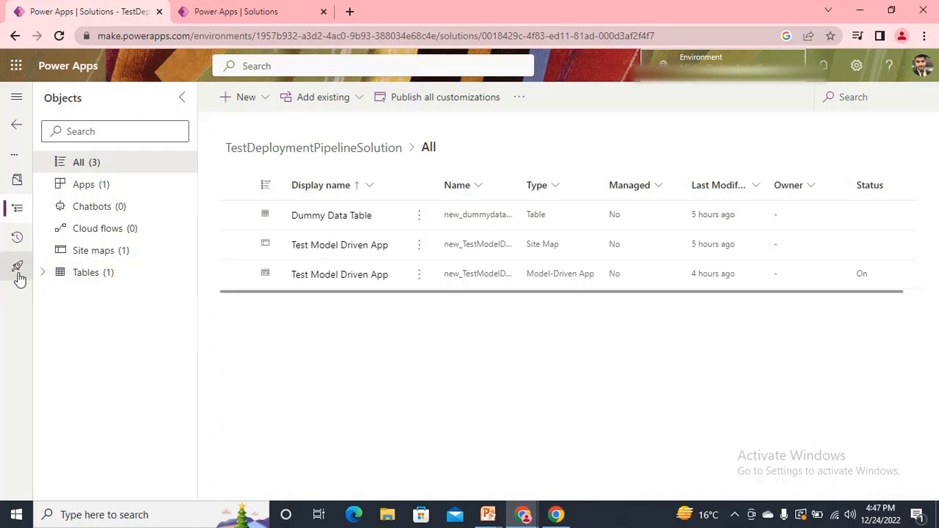
{"action": "left_click", "coordinate": [16, 98]}
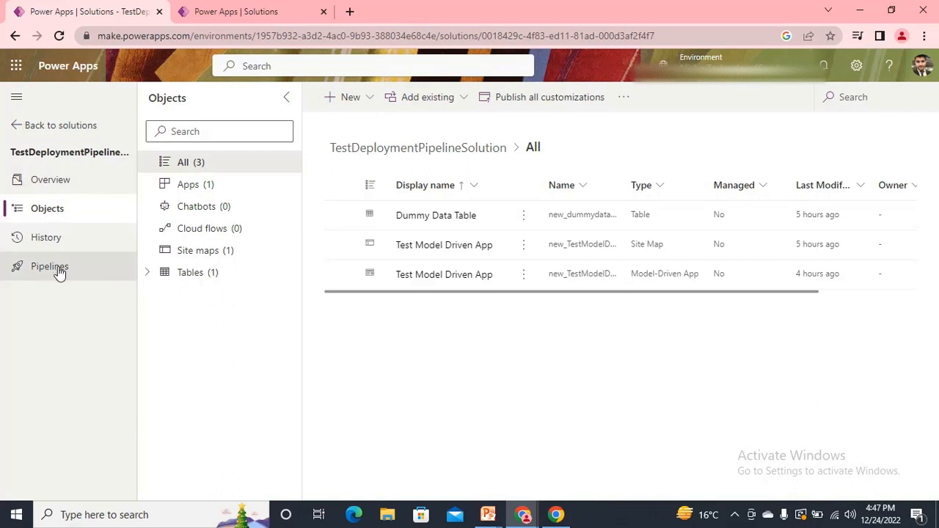
{"action": "left_click", "coordinate": [66, 183]}
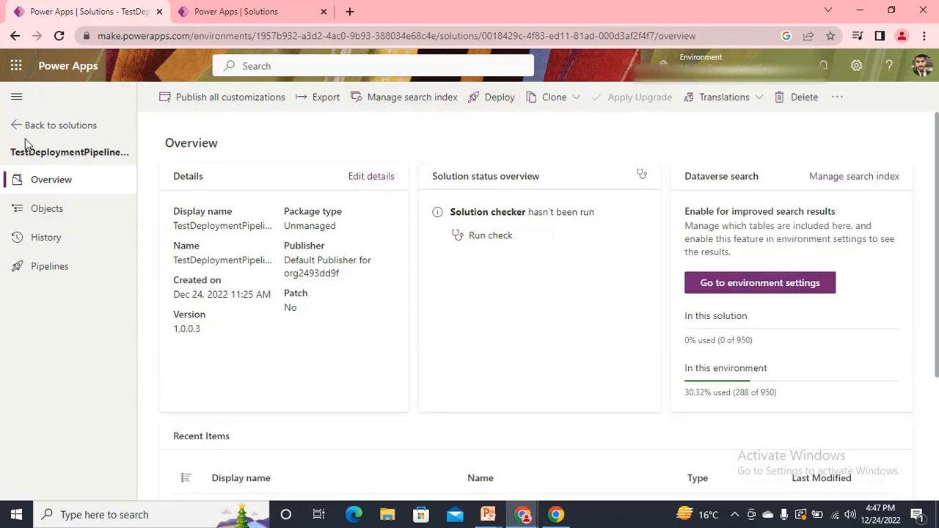
{"action": "left_click", "coordinate": [63, 268]}
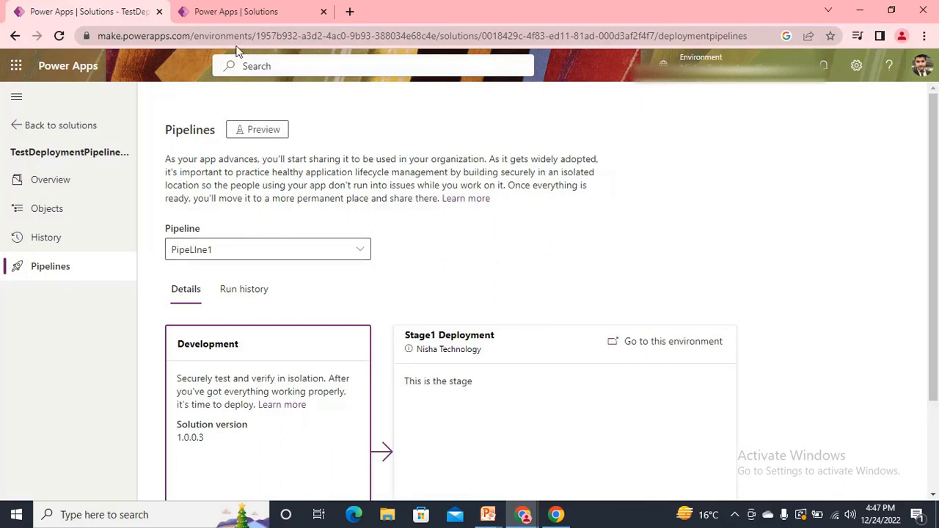
Step: Choose PipeLIne1 as the pipeline for TestDeploymentPipelineSolution
{"action": "left_click", "coordinate": [358, 251]}
{"action": "left_click", "coordinate": [193, 272]}
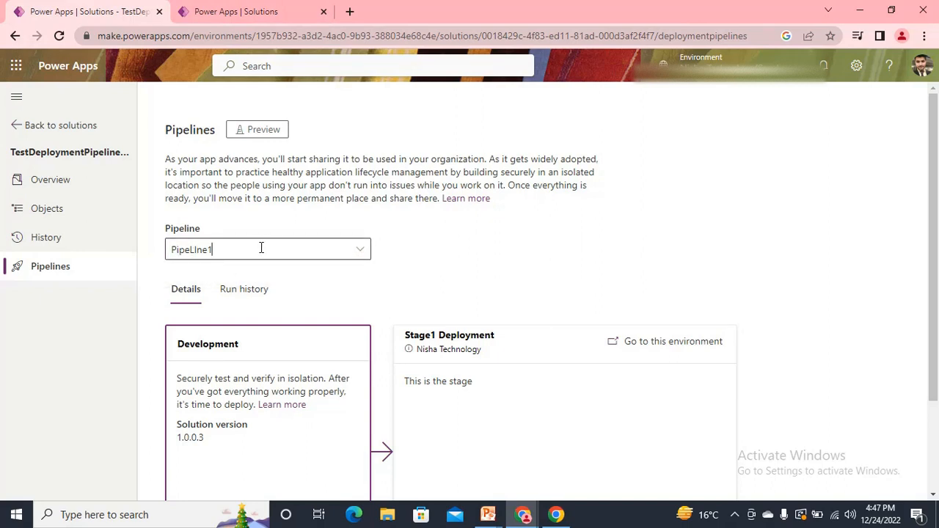
{"action": "left_click", "coordinate": [261, 248]}
{"action": "left_click", "coordinate": [359, 249]}
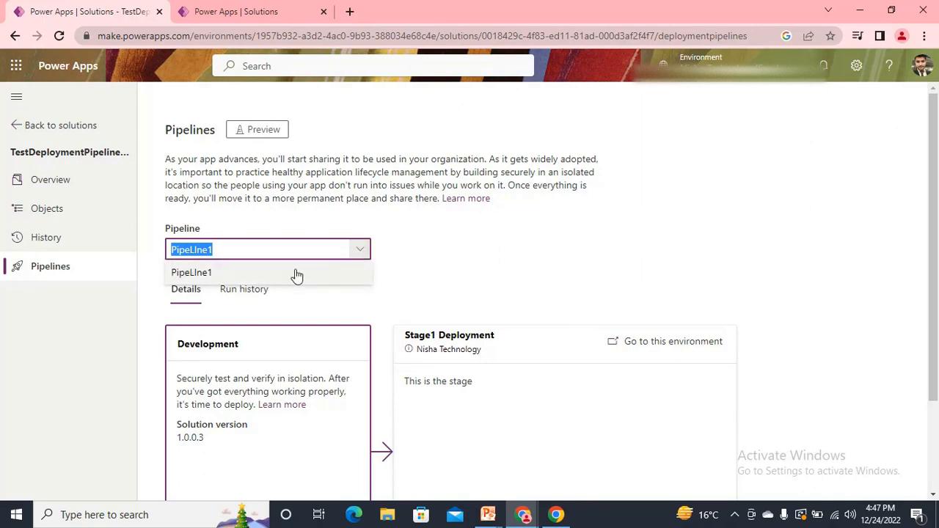
{"action": "left_click", "coordinate": [237, 282]}
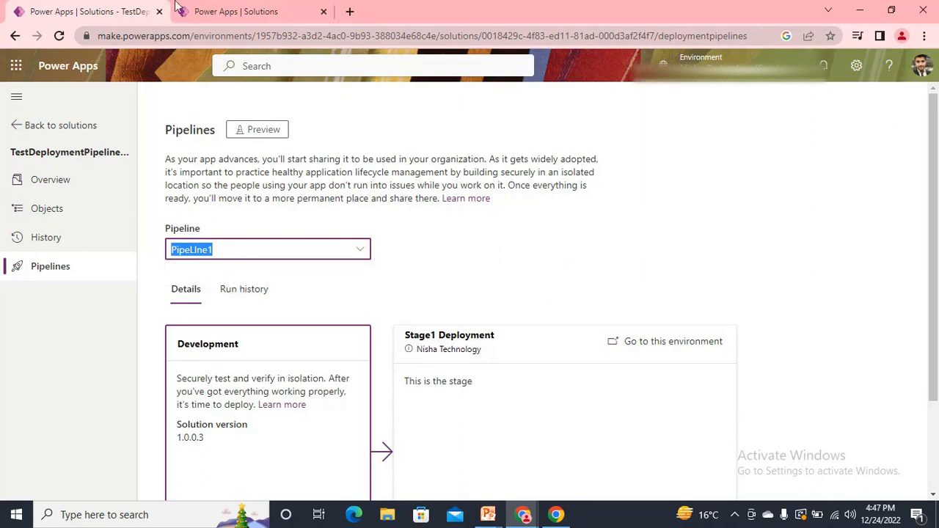
Step: Duplicate the solution's Pipelines page in another browser tab and place it after the existing tabs
{"action": "left_click", "coordinate": [235, 11]}
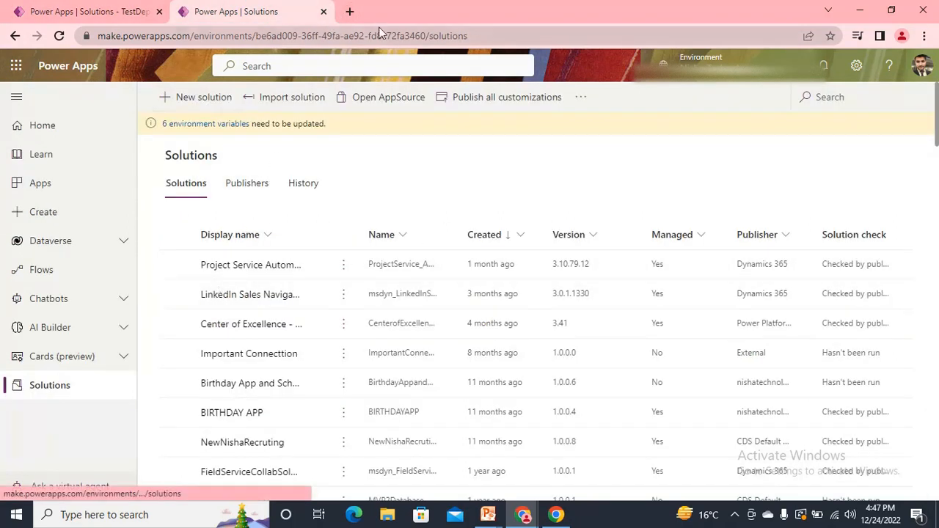
{"action": "left_click", "coordinate": [100, 9]}
{"action": "right_click", "coordinate": [101, 8]}
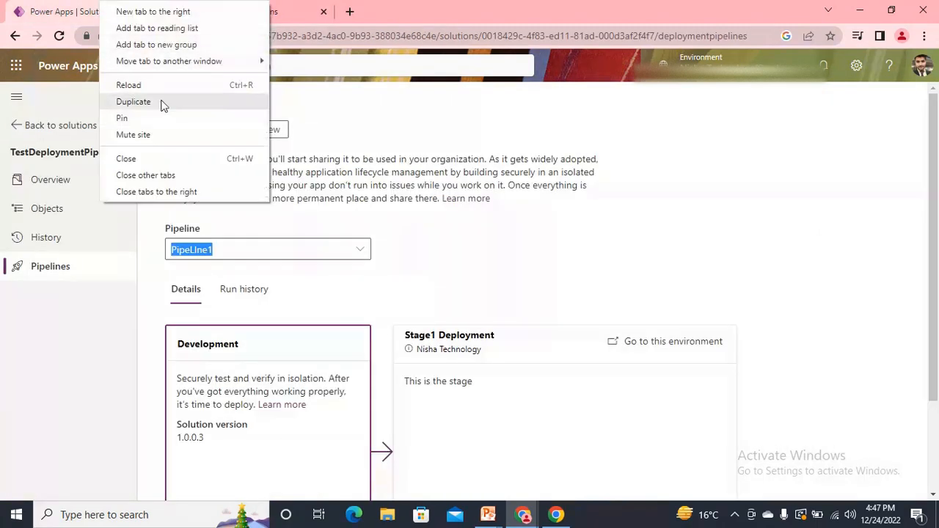
{"action": "left_click", "coordinate": [161, 103]}
{"action": "left_click_drag", "start_coordinate": [239, 6], "coordinate": [413, 12]}
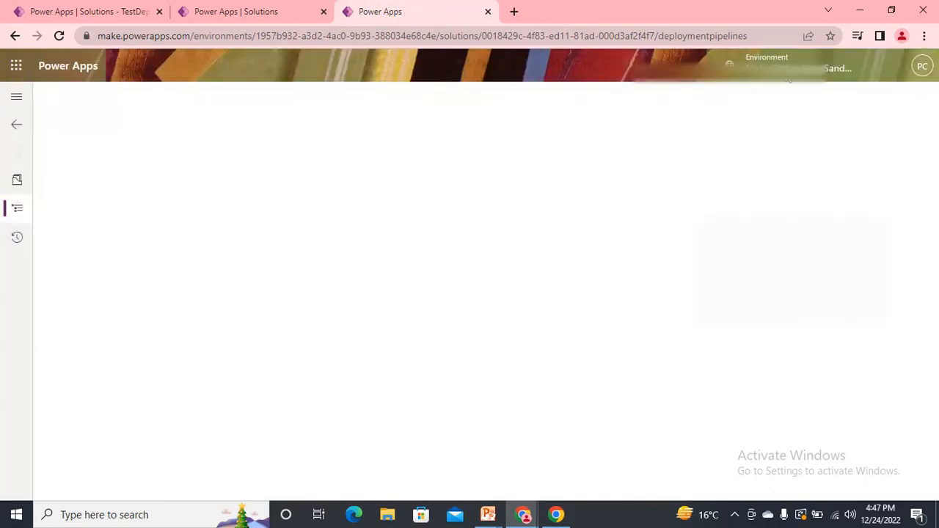
Step: In the duplicated page, go to the sandbox environment's apps and launch Deployment Pipeline Configuration
{"action": "left_click", "coordinate": [787, 72]}
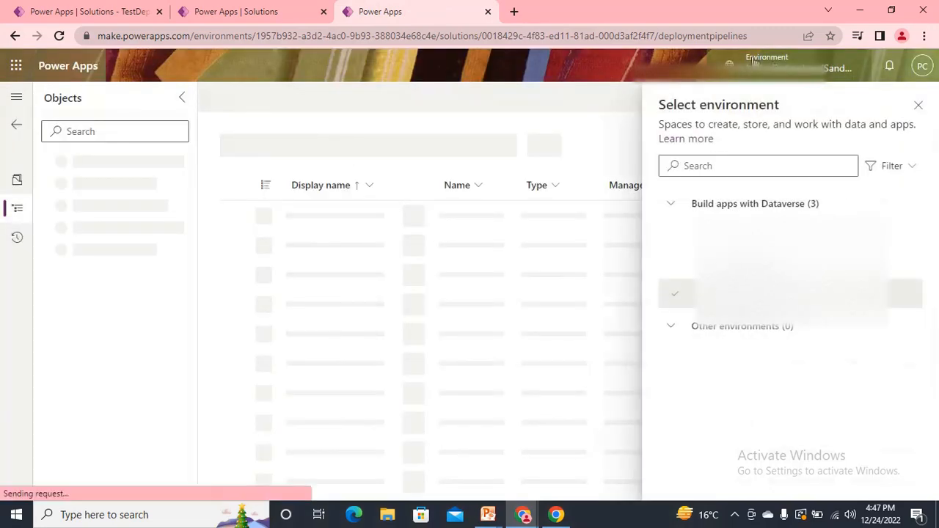
{"action": "left_click", "coordinate": [17, 129]}
{"action": "left_click", "coordinate": [53, 187]}
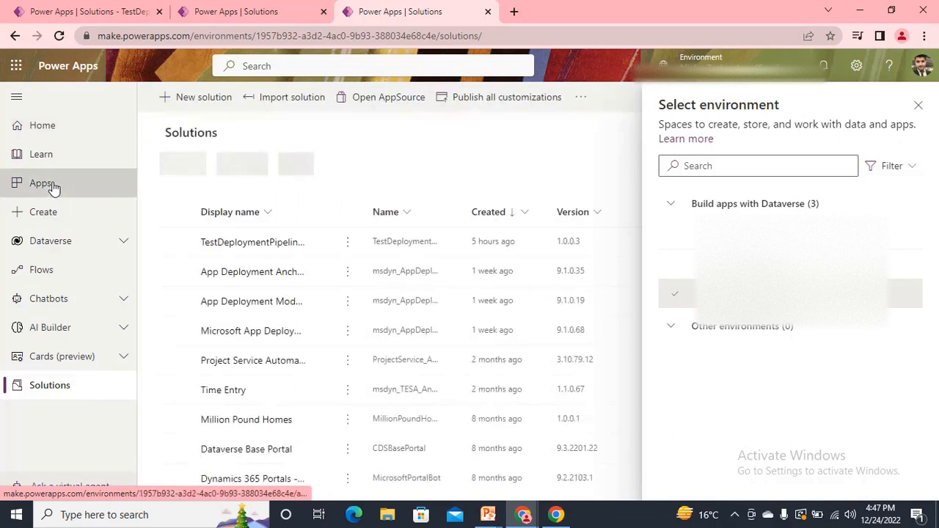
{"action": "left_click", "coordinate": [919, 106]}
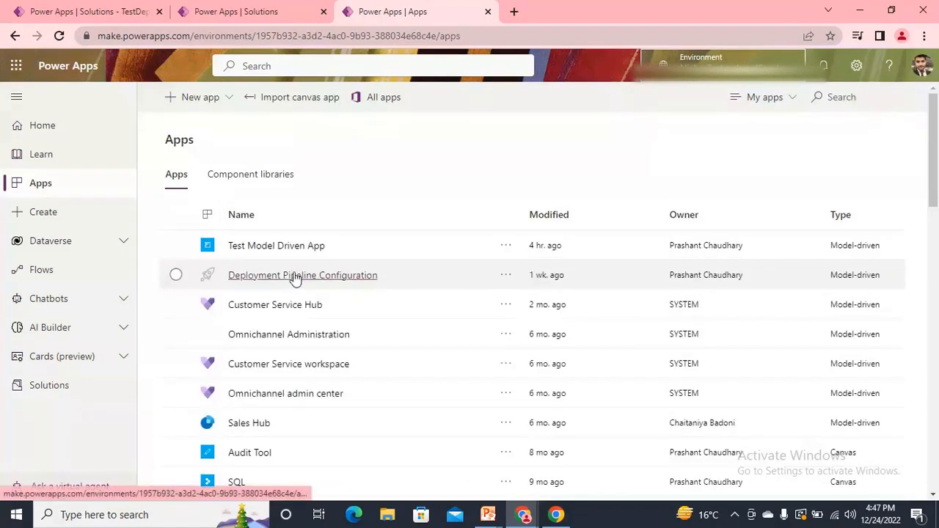
{"action": "left_click", "coordinate": [295, 276]}
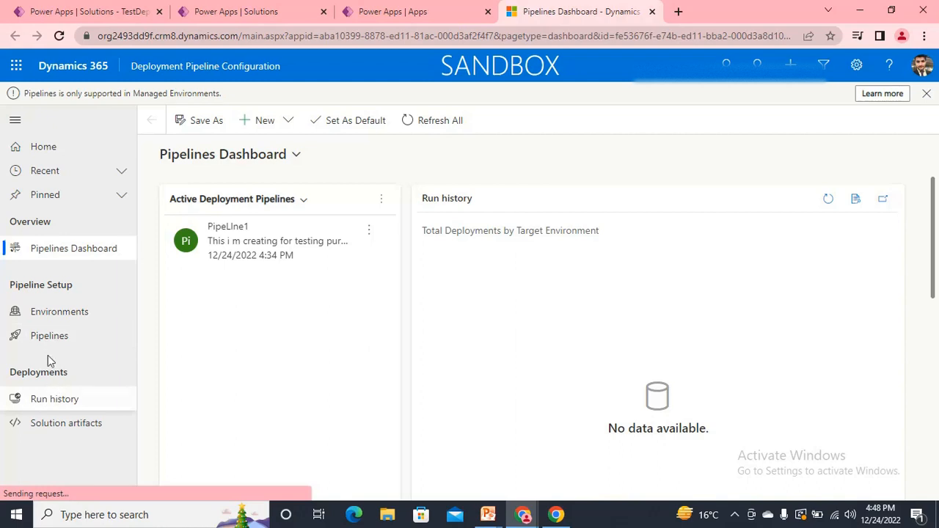
Step: Open the PipeLIne1 record and review its linked development environments and deployment stages
{"action": "left_click", "coordinate": [26, 339]}
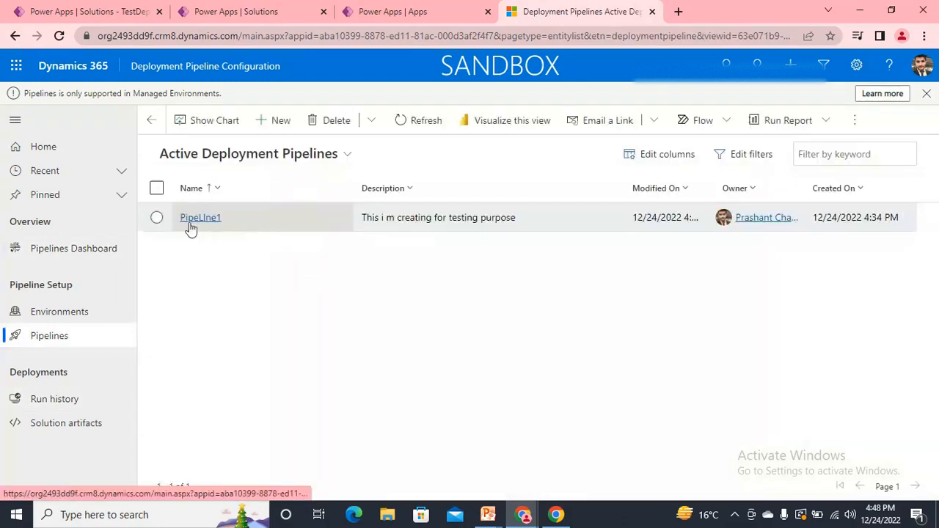
{"action": "left_click", "coordinate": [198, 218]}
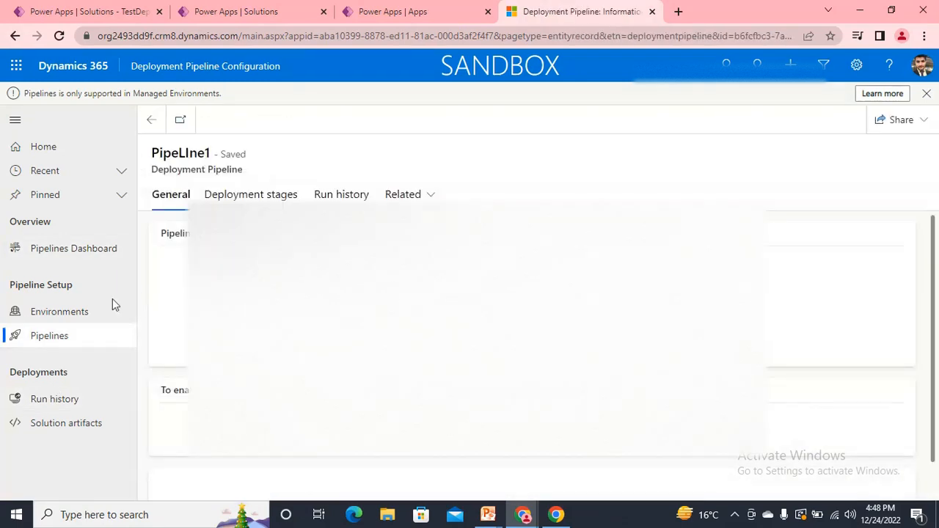
{"action": "scroll", "coordinate": [455, 345], "scroll_direction": "down", "scroll_amount": 4}
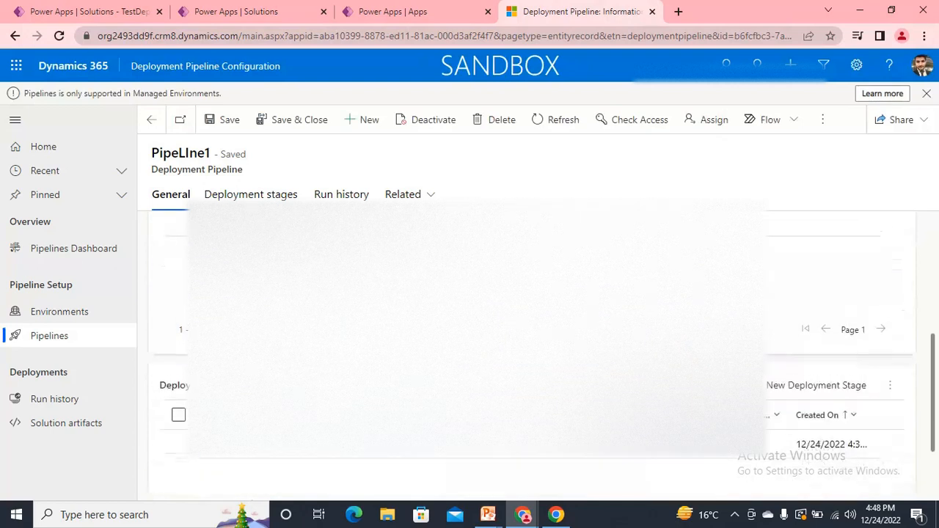
{"action": "scroll", "coordinate": [455, 345], "scroll_direction": "up", "scroll_amount": 2}
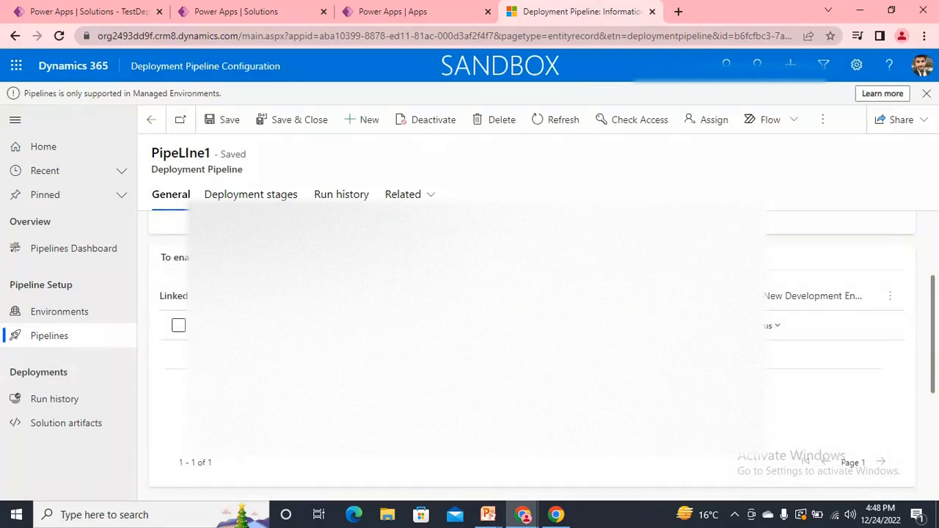
{"action": "scroll", "coordinate": [528, 345], "scroll_direction": "down", "scroll_amount": 2}
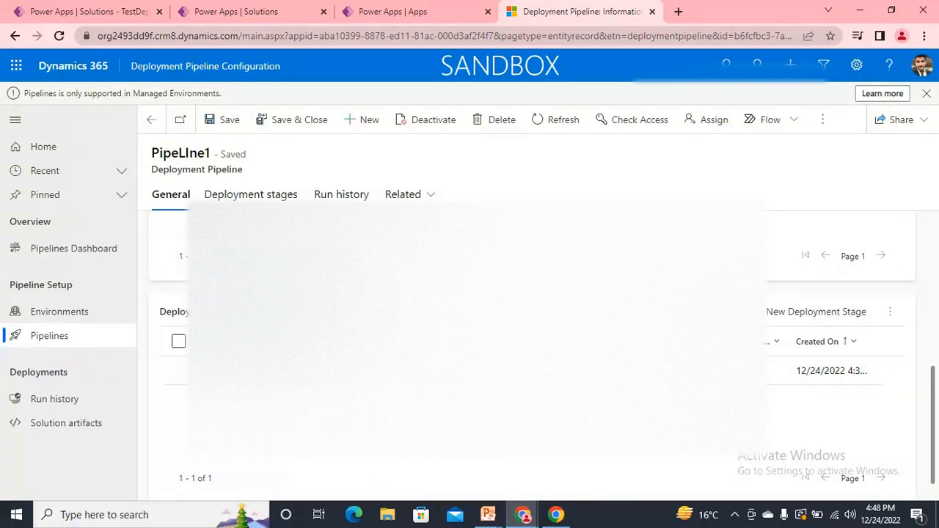
{"action": "scroll", "coordinate": [528, 352], "scroll_direction": "up", "scroll_amount": 5}
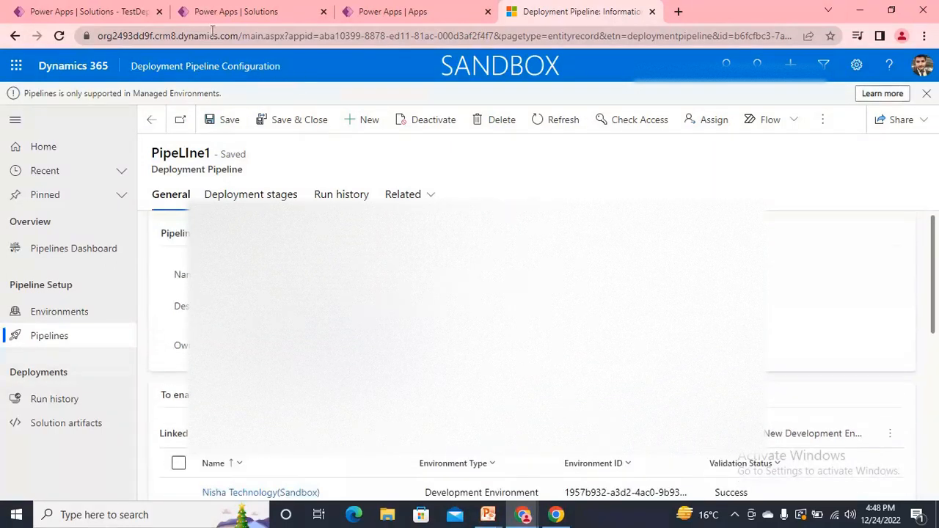
Step: Go back to the Pipelines page of TestDeploymentPipelineSolution showing PipeLIne1
{"action": "left_click", "coordinate": [191, 11]}
{"action": "left_click", "coordinate": [389, 11]}
{"action": "left_click", "coordinate": [129, 11]}
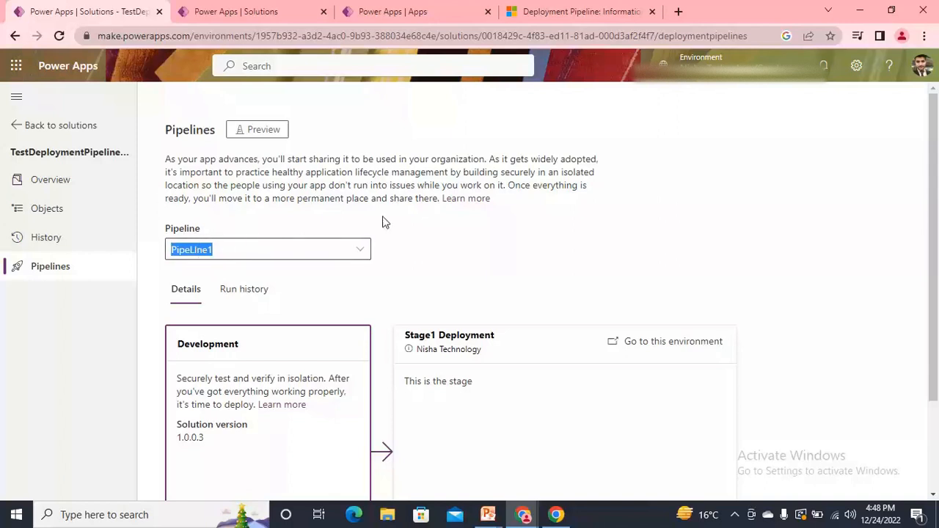
{"action": "left_click", "coordinate": [409, 221]}
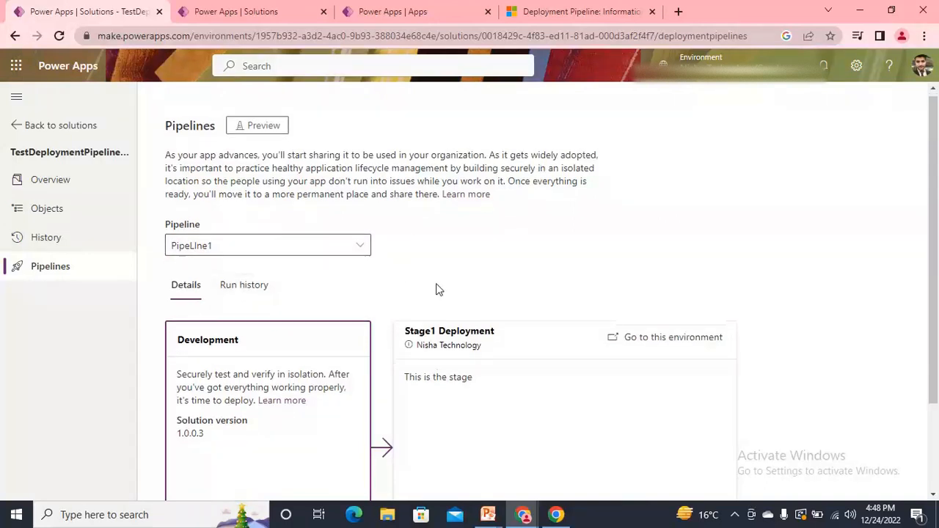
Step: Compare the solution version and Stage1 Deployment on the Pipelines page with the deployment stages in the PipeLIne1 configuration record
{"action": "scroll", "coordinate": [436, 289], "scroll_direction": "down", "scroll_amount": 2}
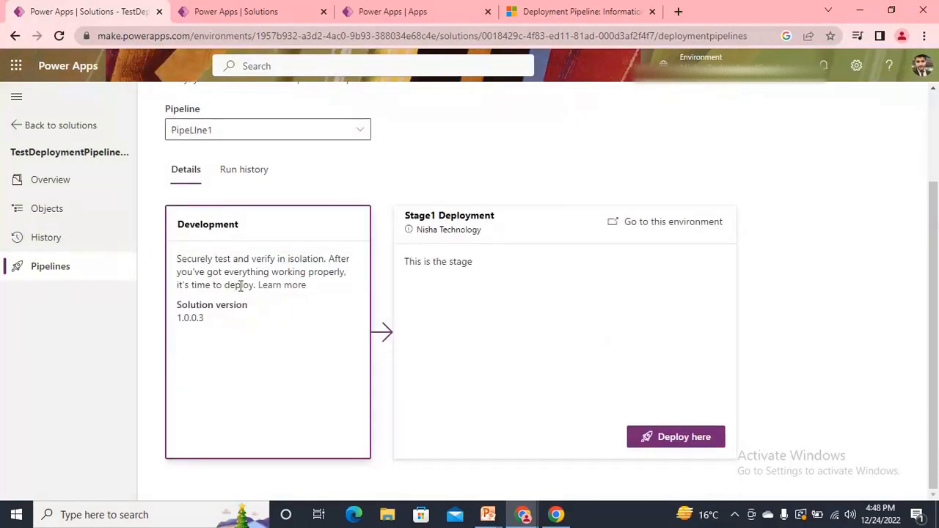
{"action": "left_click_drag", "start_coordinate": [211, 318], "coordinate": [168, 321]}
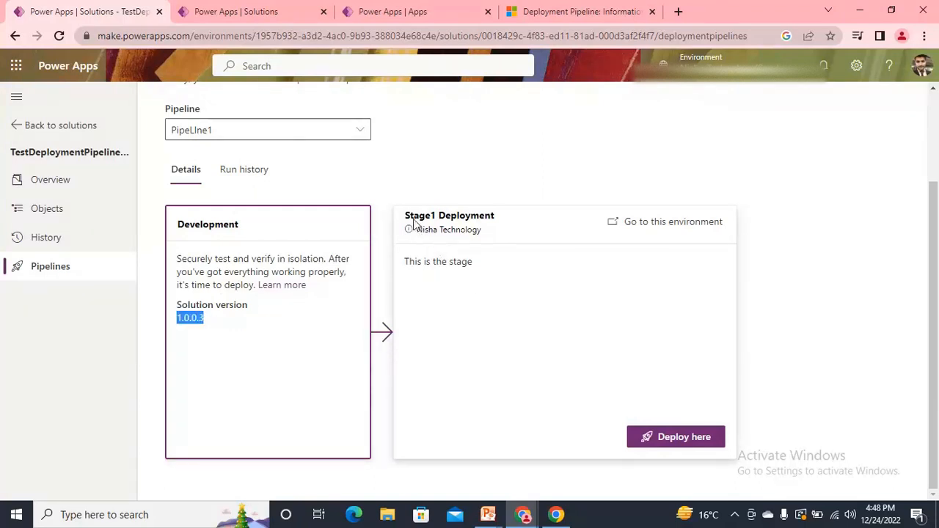
{"action": "left_click_drag", "start_coordinate": [409, 220], "coordinate": [503, 222]}
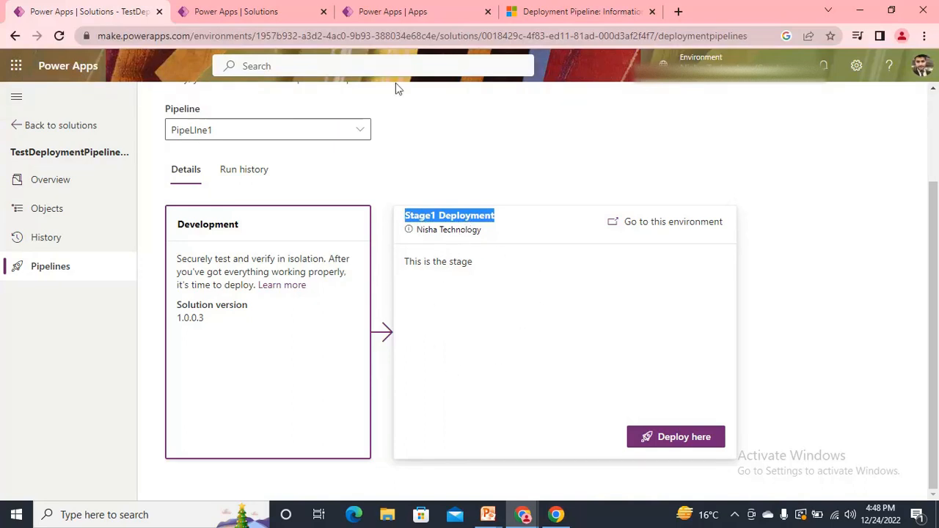
{"action": "left_click", "coordinate": [554, 9]}
{"action": "scroll", "coordinate": [366, 319], "scroll_direction": "down", "scroll_amount": 4}
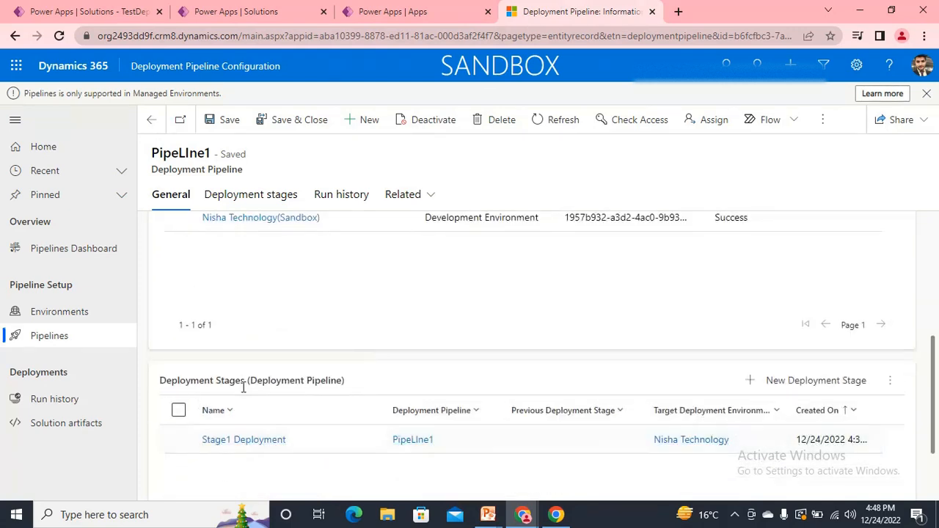
{"action": "left_click", "coordinate": [94, 10]}
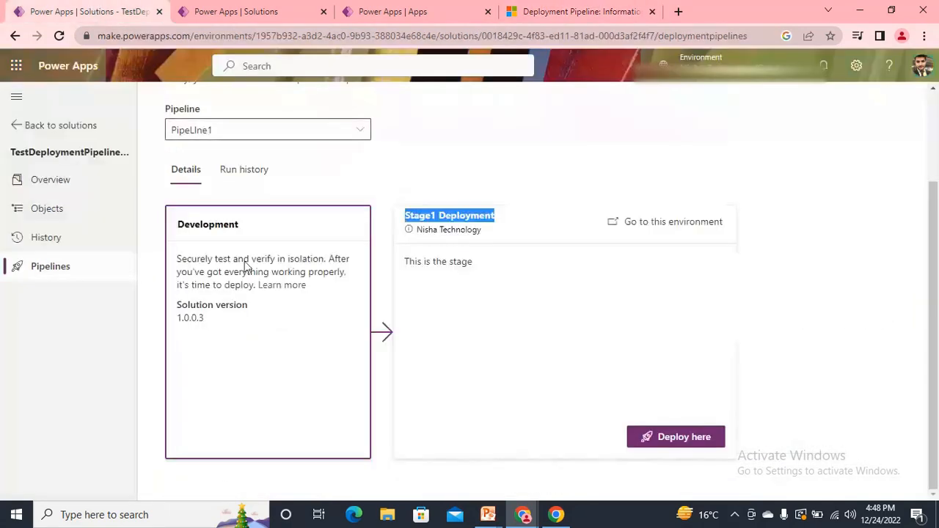
{"action": "left_click", "coordinate": [534, 229]}
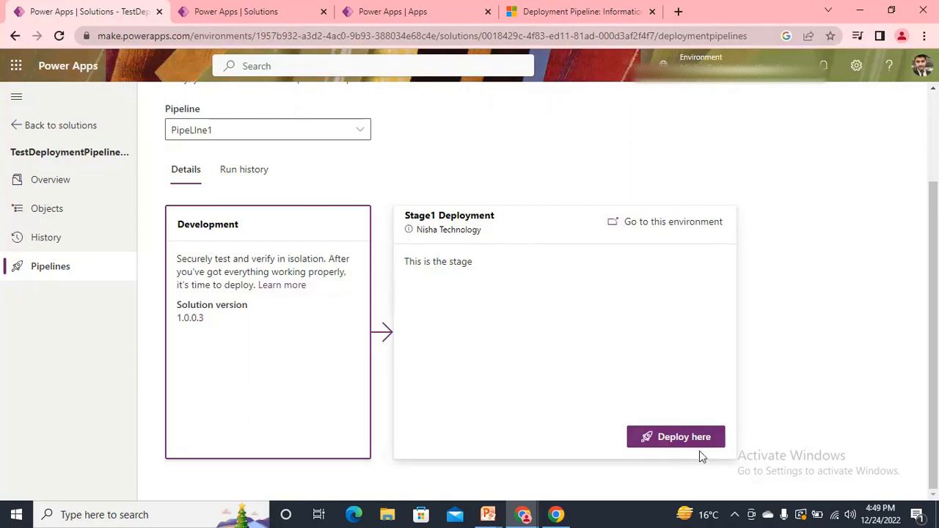
Step: Deploy the solution as version 1.0.0.4 to the Stage1 Deployment target of PipeLIne1
{"action": "left_click", "coordinate": [682, 440]}
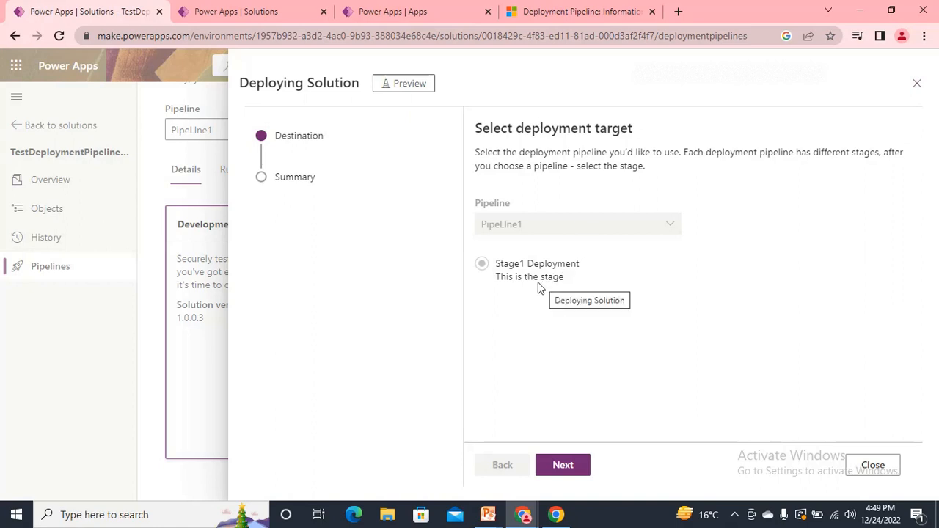
{"action": "left_click", "coordinate": [572, 465]}
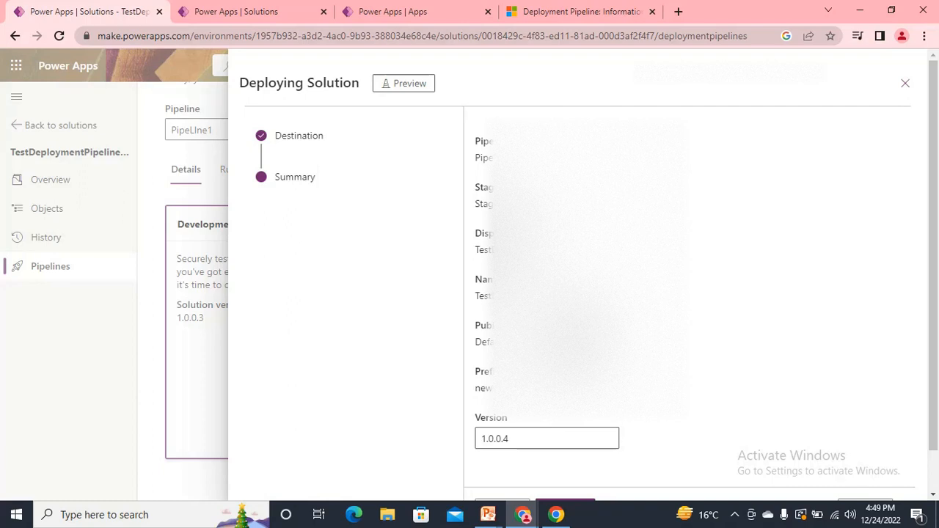
{"action": "scroll", "coordinate": [486, 352], "scroll_direction": "down", "scroll_amount": 1}
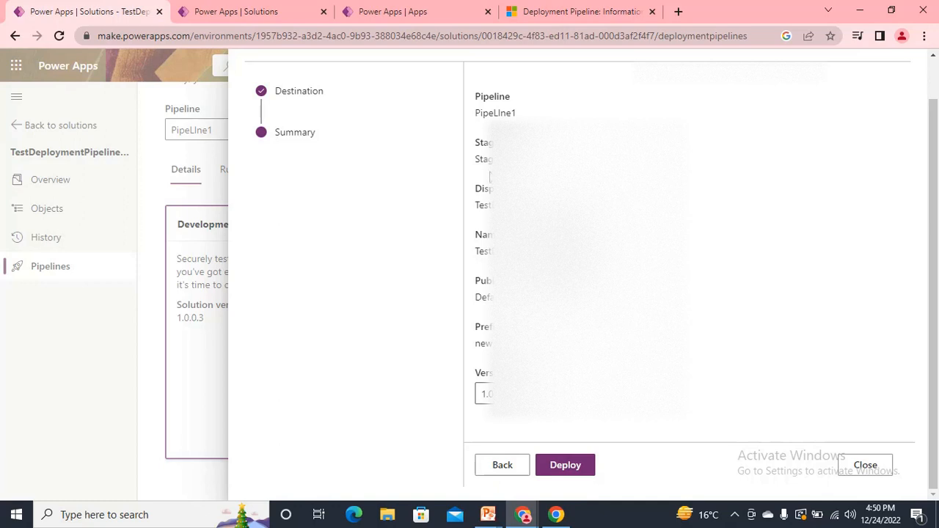
{"action": "left_click", "coordinate": [571, 466]}
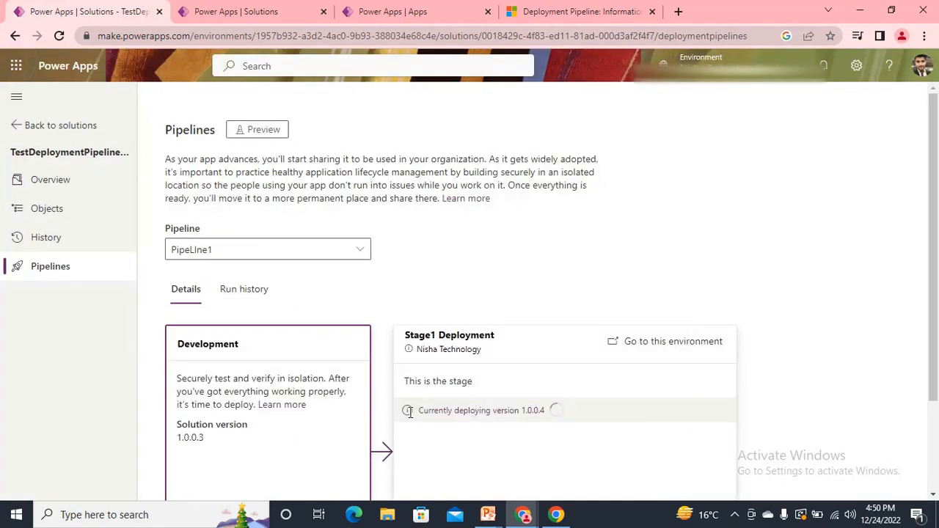
Step: Monitor the Stage1 Deployment run until it finishes and check its last successfully installed version and last deployed time
{"action": "left_click_drag", "start_coordinate": [420, 411], "coordinate": [538, 412]}
{"action": "left_click", "coordinate": [565, 419]}
{"action": "key", "text": "alt+Tab"}
{"action": "key", "text": "alt+Tab"}
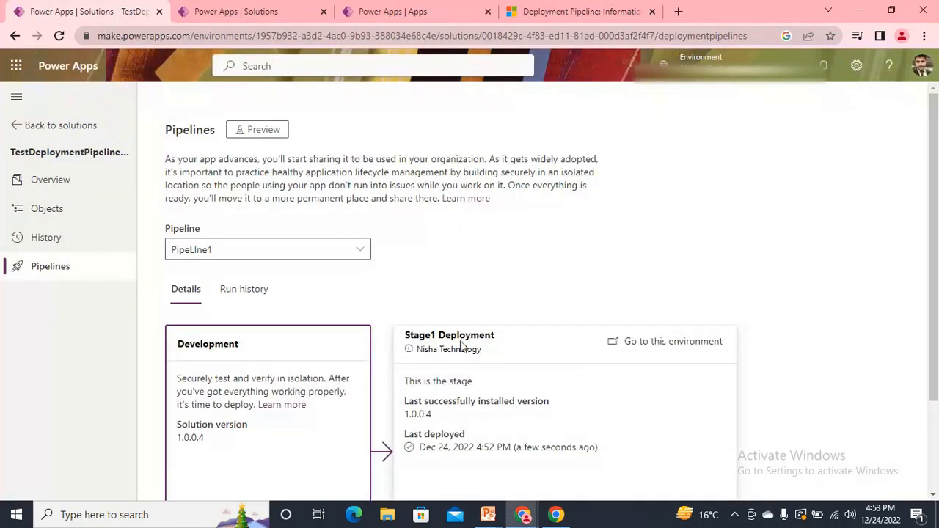
{"action": "left_click_drag", "start_coordinate": [406, 402], "coordinate": [514, 424]}
{"action": "left_click_drag", "start_coordinate": [437, 423], "coordinate": [413, 416]}
{"action": "left_click_drag", "start_coordinate": [599, 449], "coordinate": [413, 448]}
{"action": "left_click", "coordinate": [574, 394]}
{"action": "scroll", "coordinate": [580, 408], "scroll_direction": "down", "scroll_amount": 2}
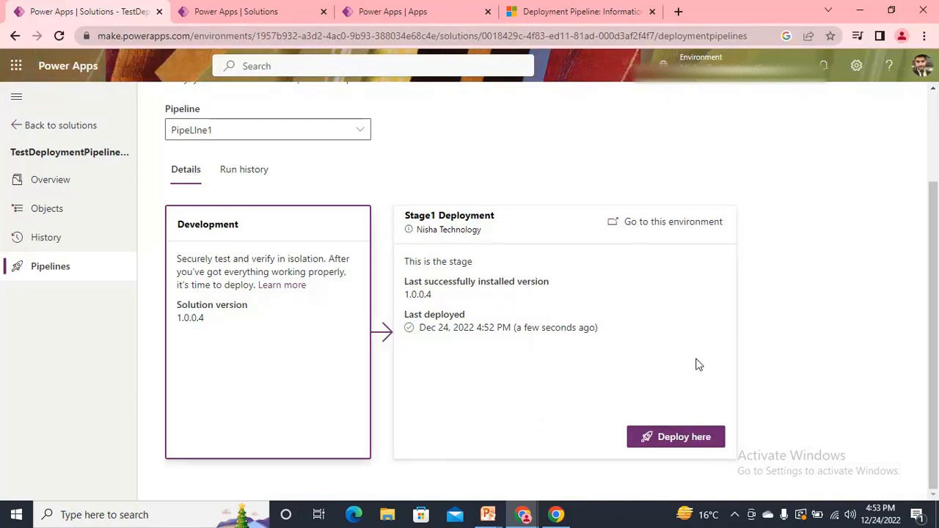
{"action": "left_click", "coordinate": [702, 445]}
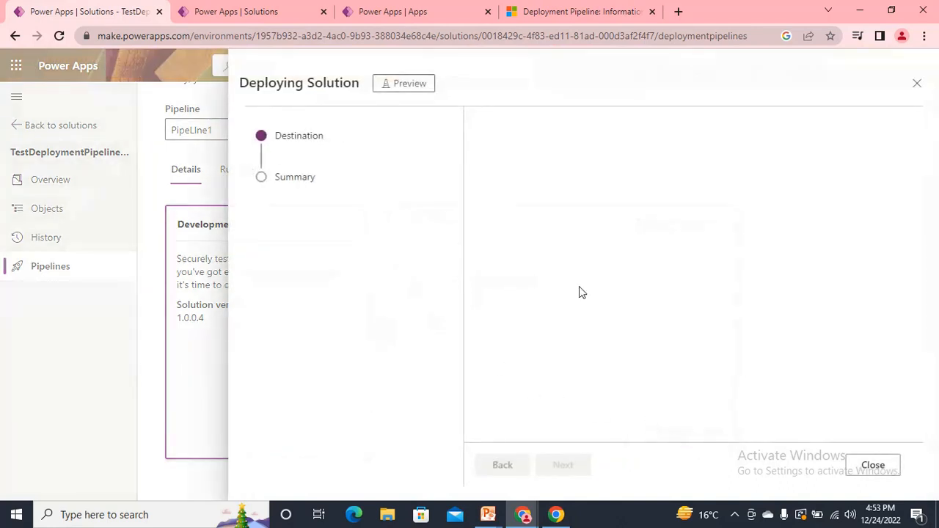
{"action": "left_click", "coordinate": [886, 469]}
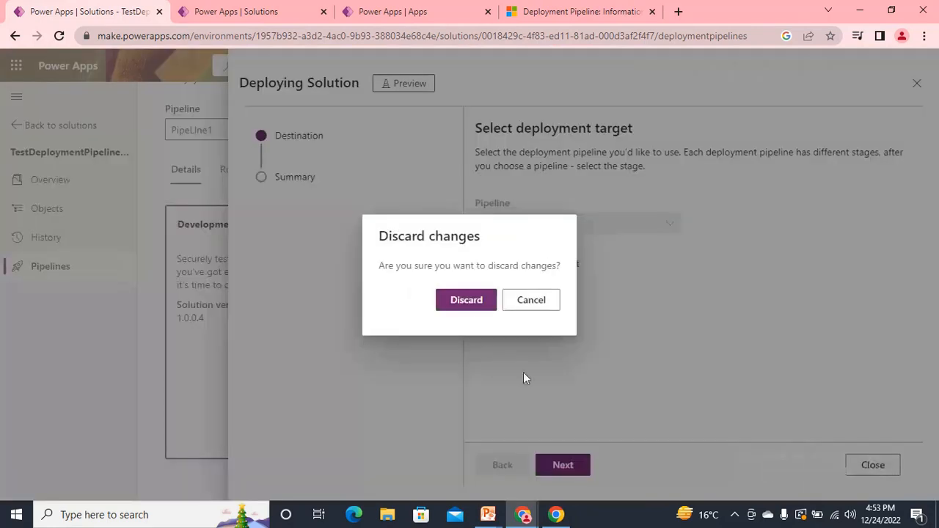
{"action": "left_click", "coordinate": [469, 301]}
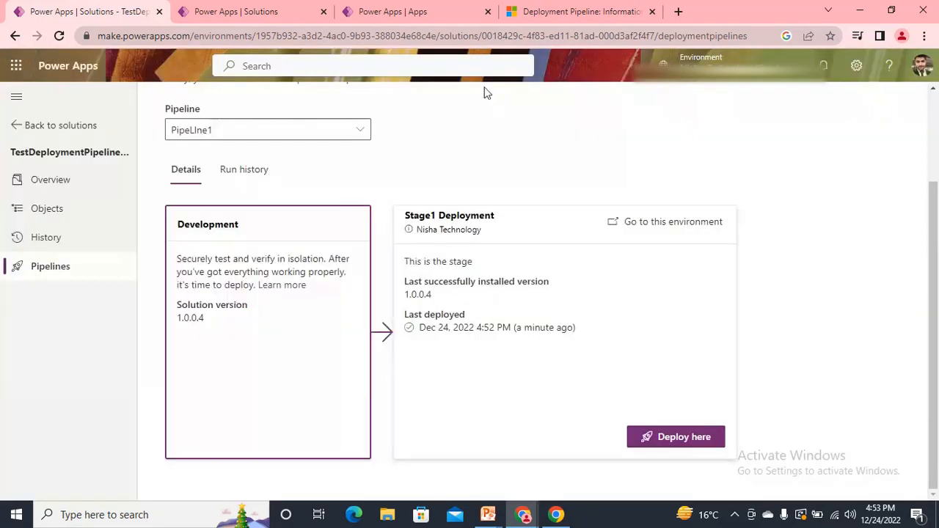
Step: Refresh the target environment's solutions list, check the deployed TestDeploymentPipelineSolution's creation time and managed status, and open it to view its objects
{"action": "left_click", "coordinate": [257, 8]}
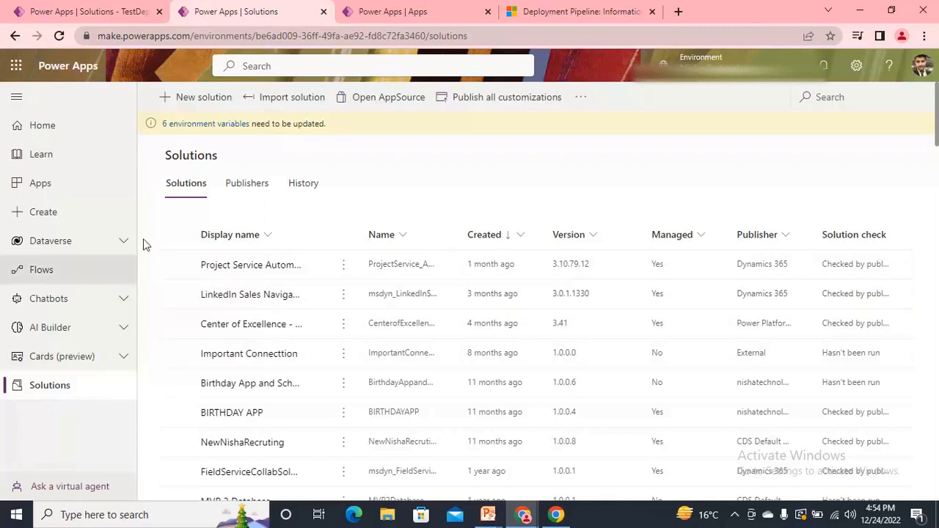
{"action": "left_click", "coordinate": [59, 36]}
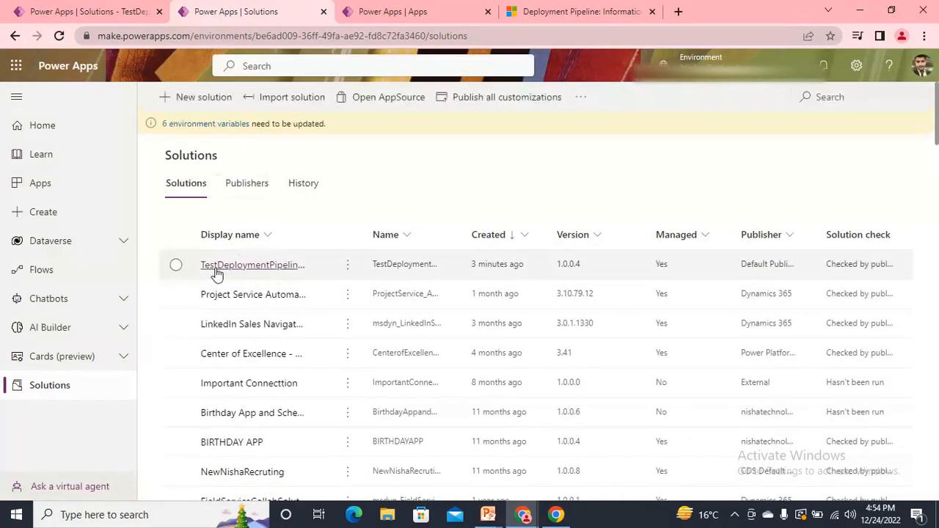
{"action": "triple_click", "coordinate": [505, 265]}
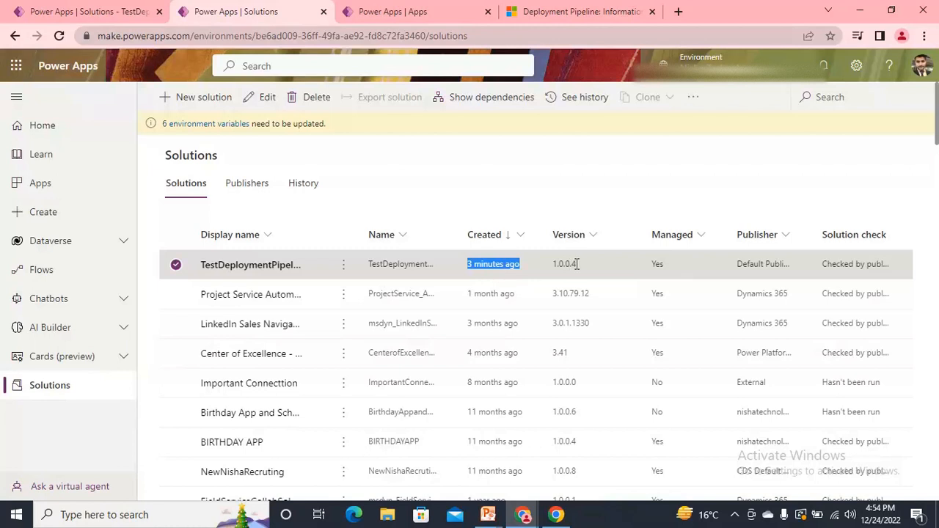
{"action": "double_click", "coordinate": [651, 264]}
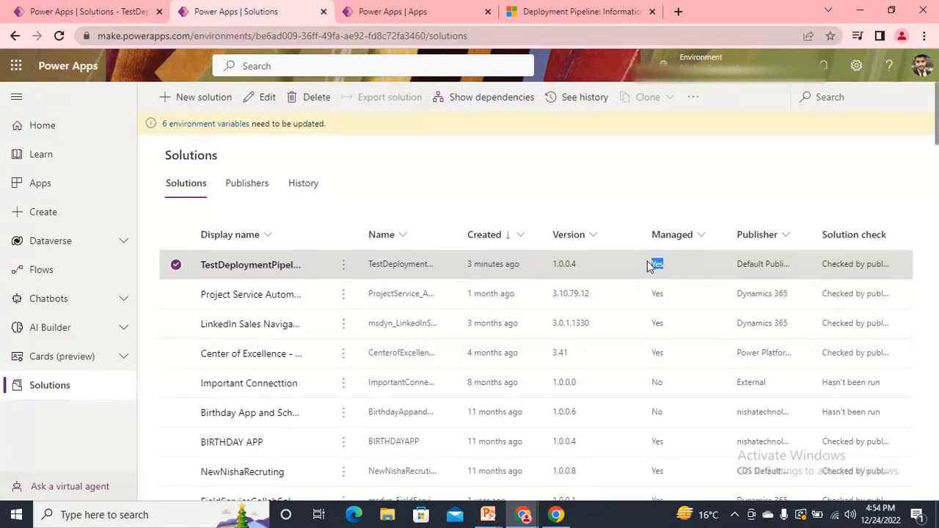
{"action": "left_click", "coordinate": [256, 271]}
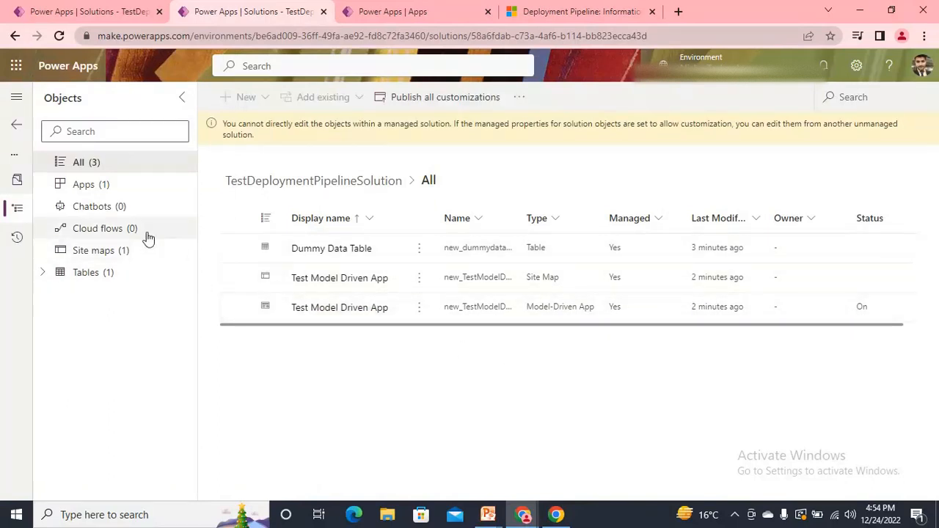
Step: Switch to the PowerPoint slide show with the Power Platform Pipelines title slide
{"action": "key", "text": "alt+Tab"}
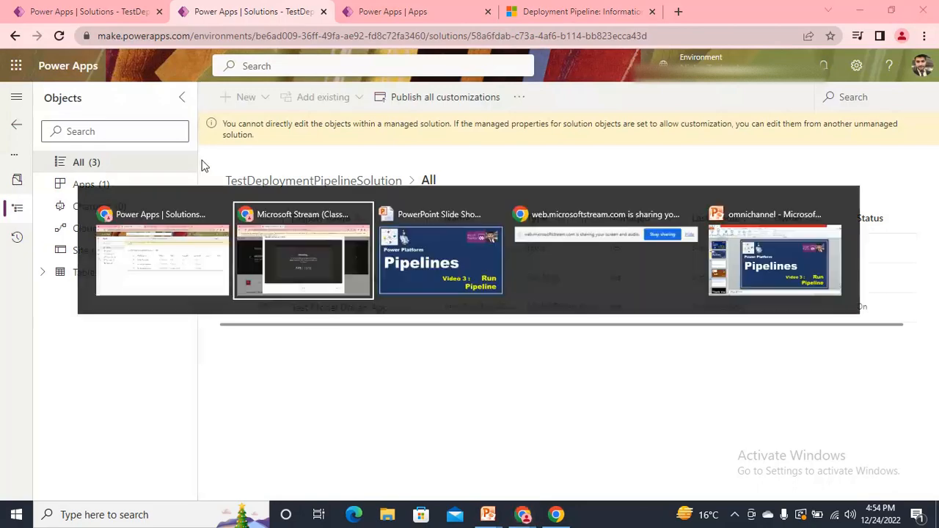
{"action": "key", "text": "alt+Tab"}
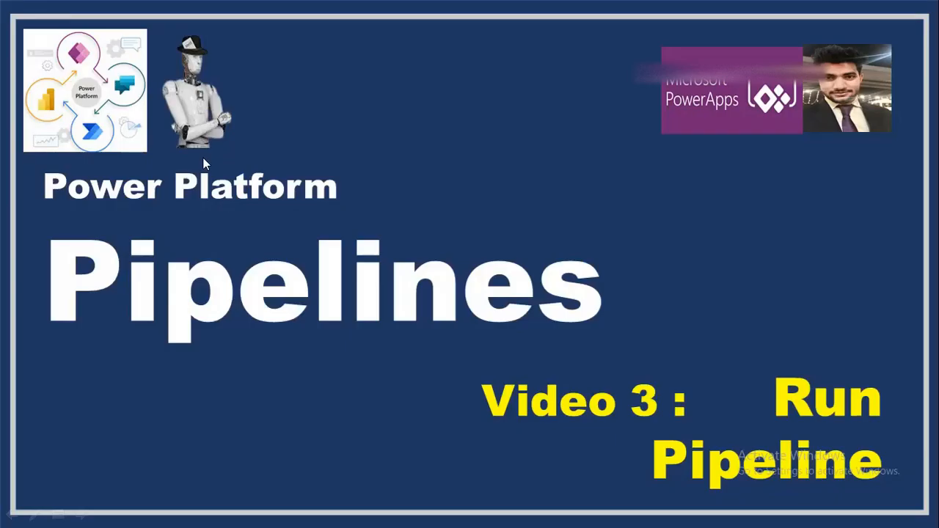